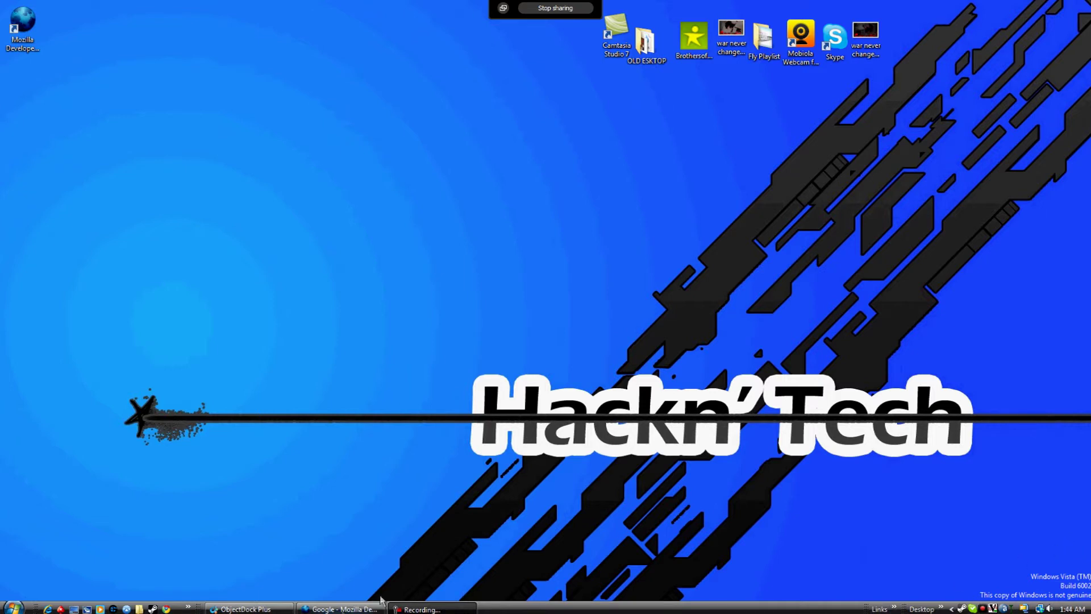
- Restore the Firefox window showing the Google homepage from the taskbar
click(348, 608)
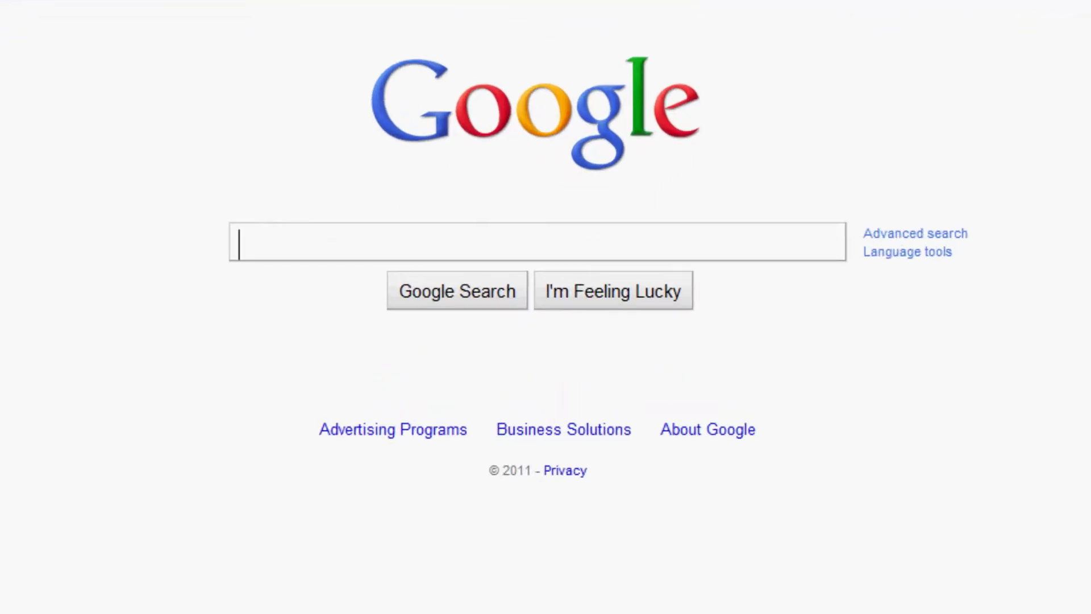
text(uto)
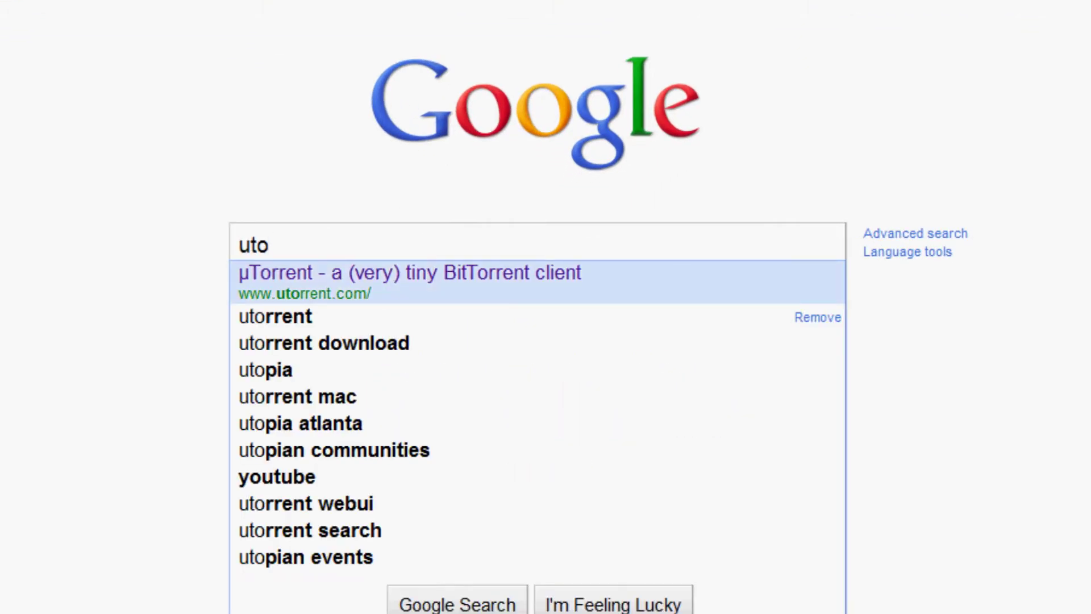
click(384, 275)
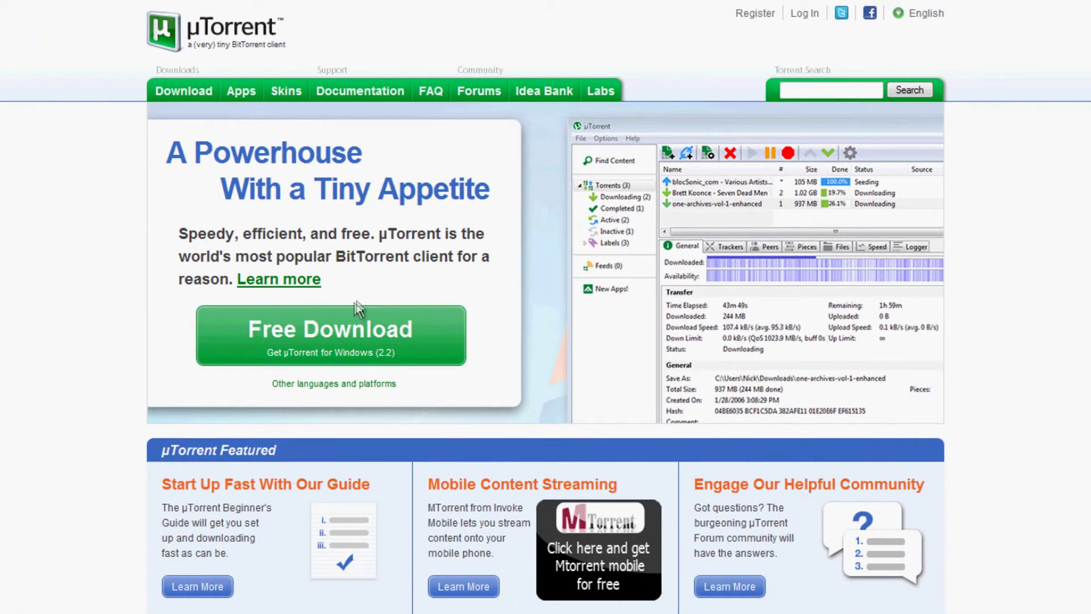
click(306, 345)
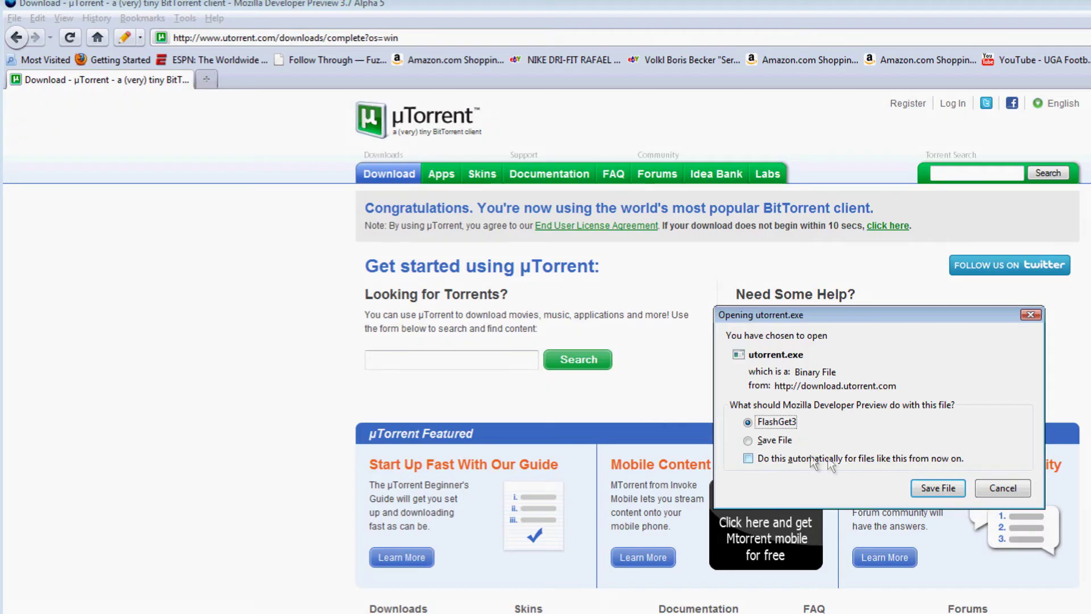
- Save the µTorrent installer file to the desktop
click(749, 440)
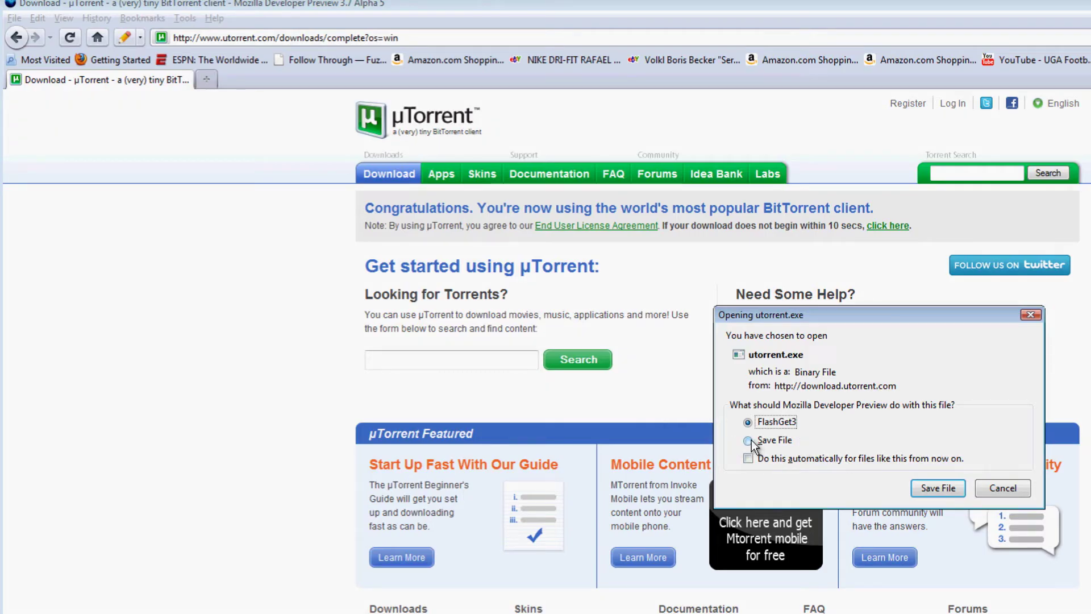
click(938, 488)
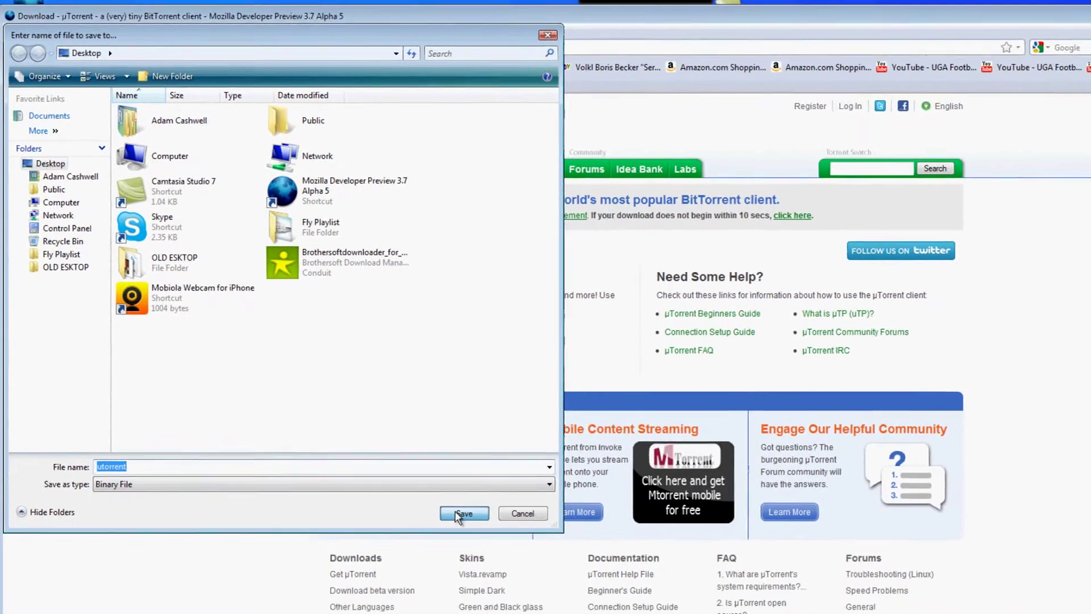
click(463, 512)
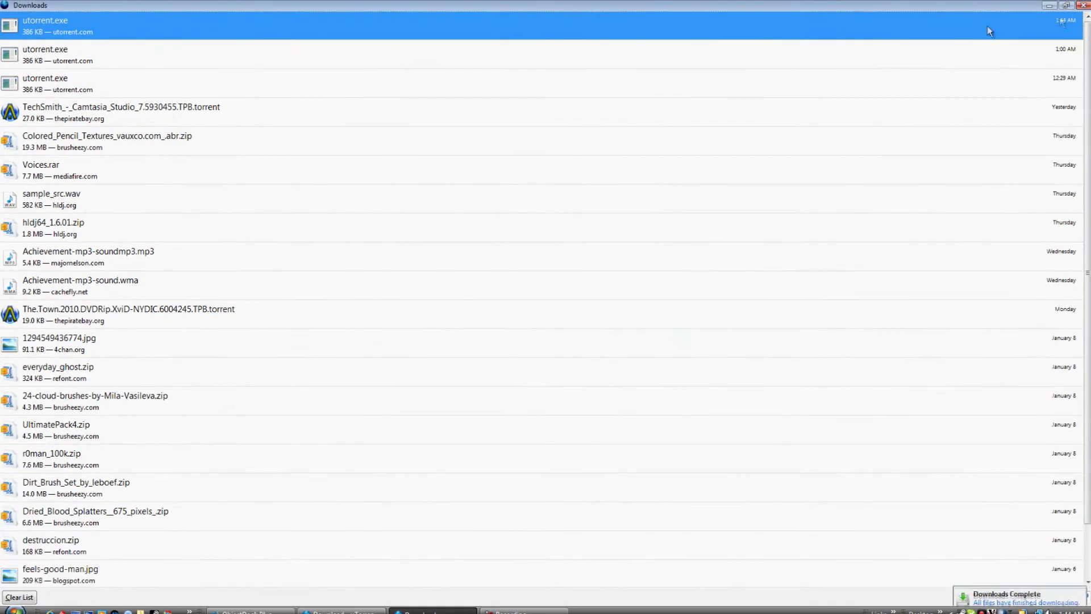
- Close Downloads and Firefox, then launch the utorrent installer from the desktop
click(1083, 6)
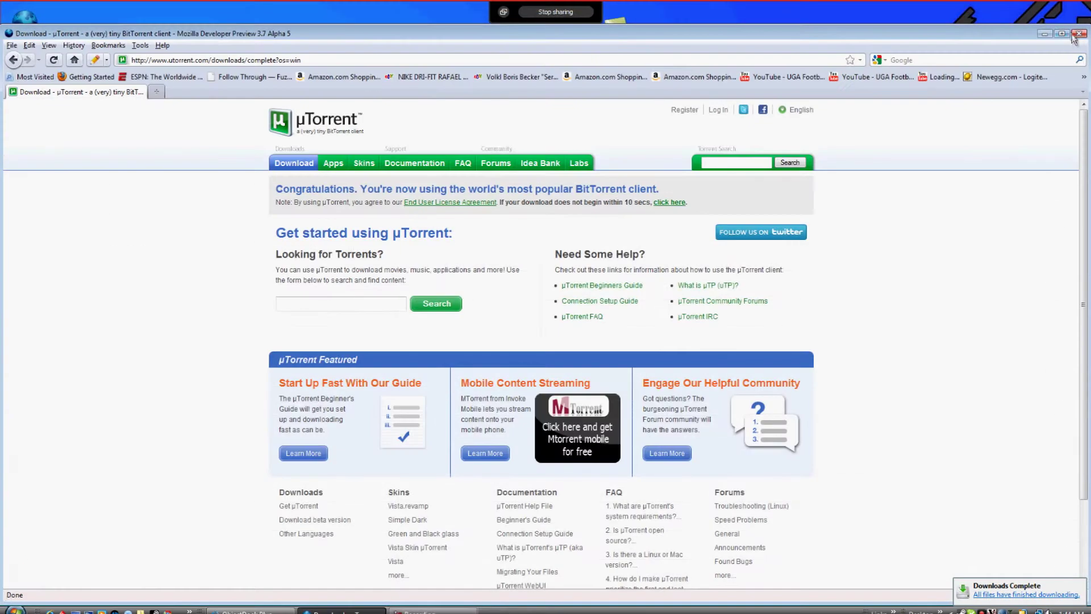
click(1081, 35)
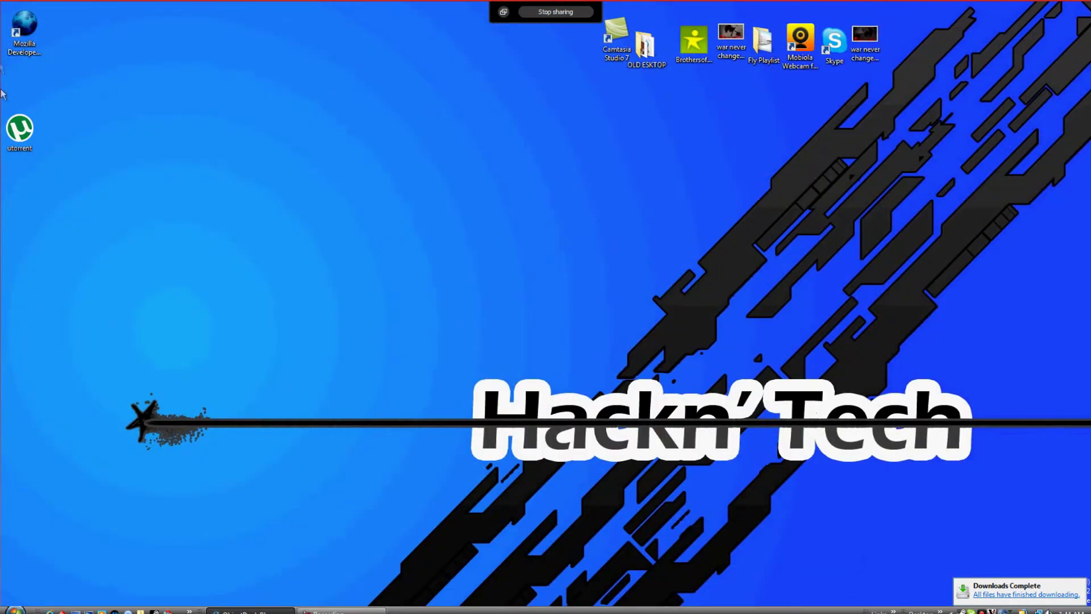
drag(20, 128, 131, 58)
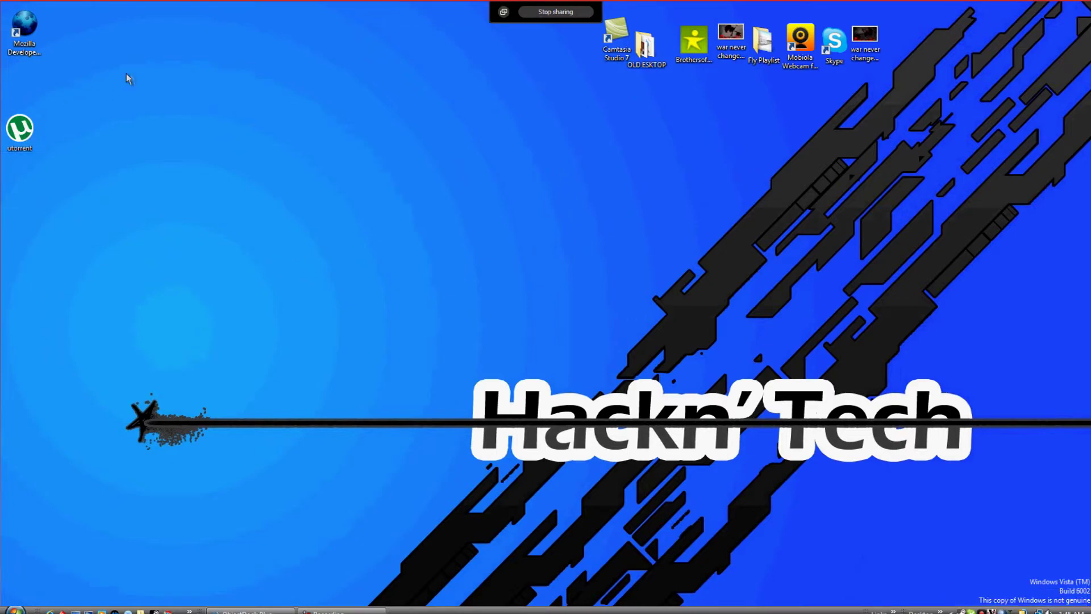
double_click(130, 60)
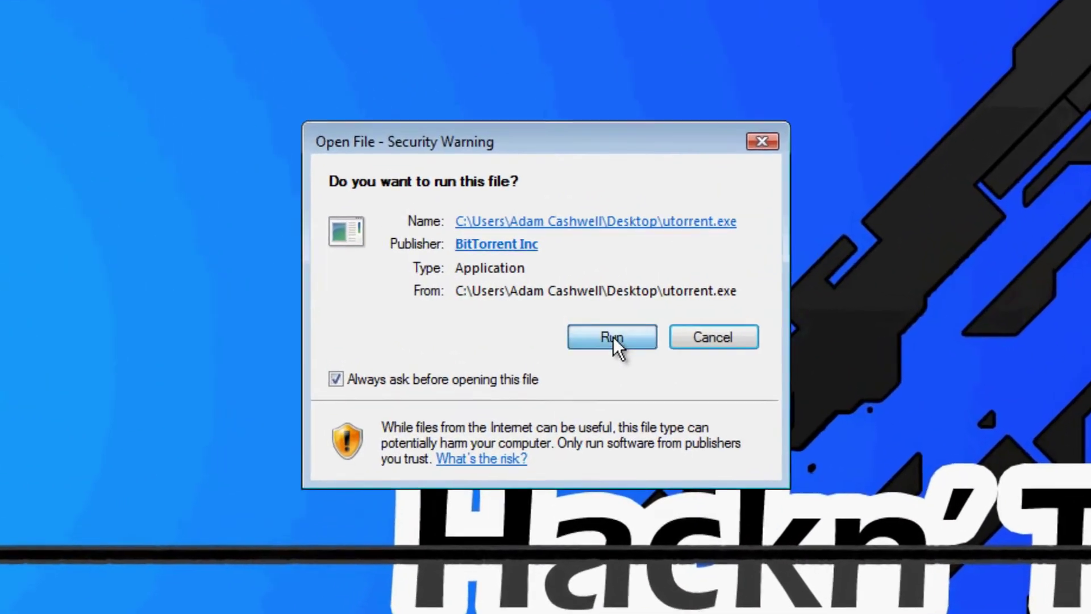
- Install µTorrent with default location and shortcuts, declining the µTorrent Browser Bar
click(589, 324)
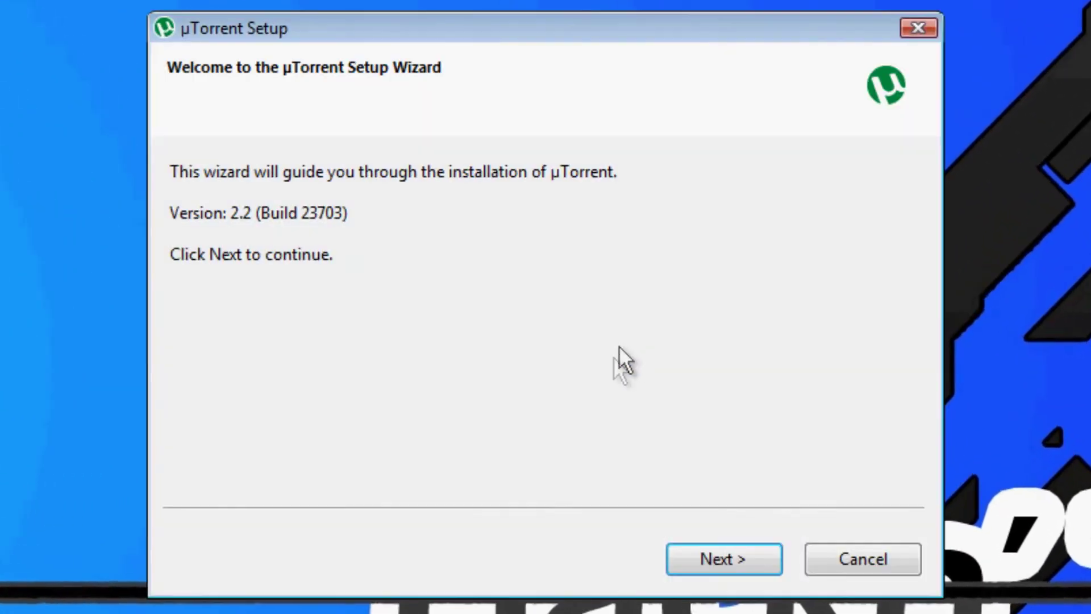
click(726, 555)
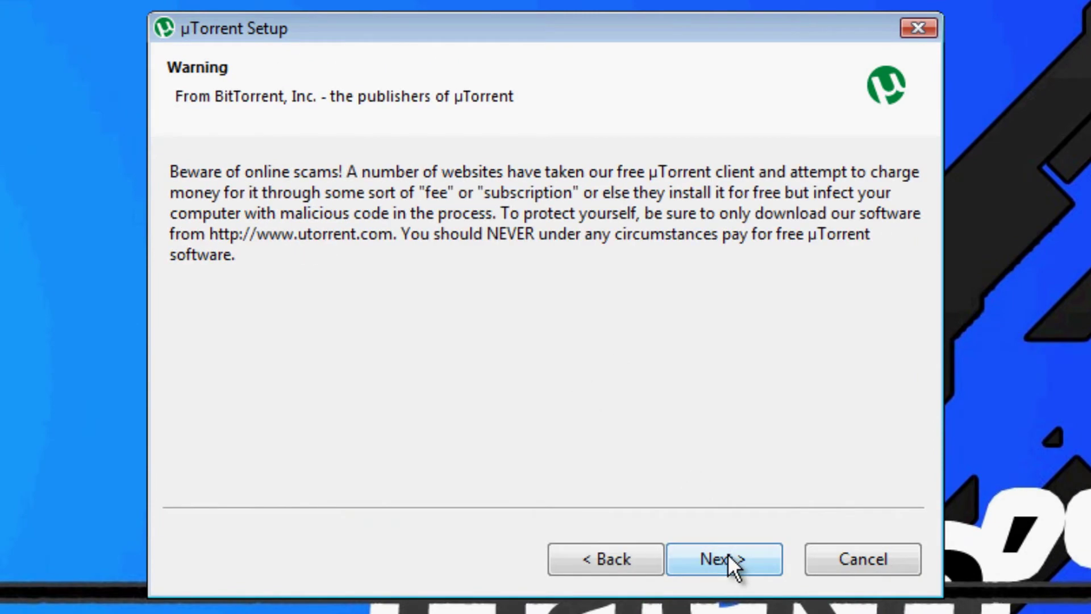
click(728, 553)
click(726, 553)
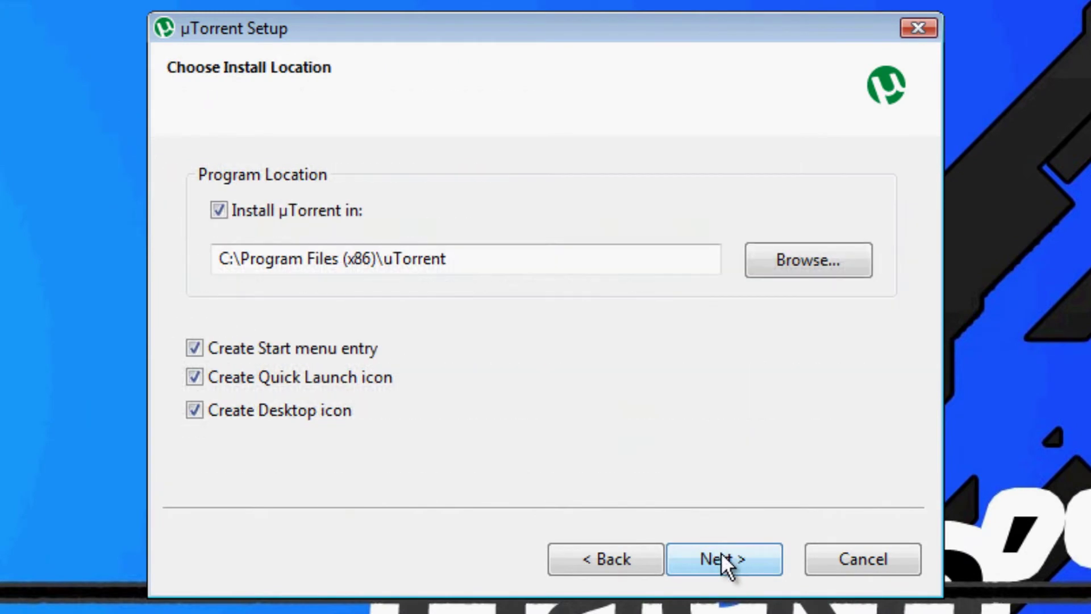
click(728, 556)
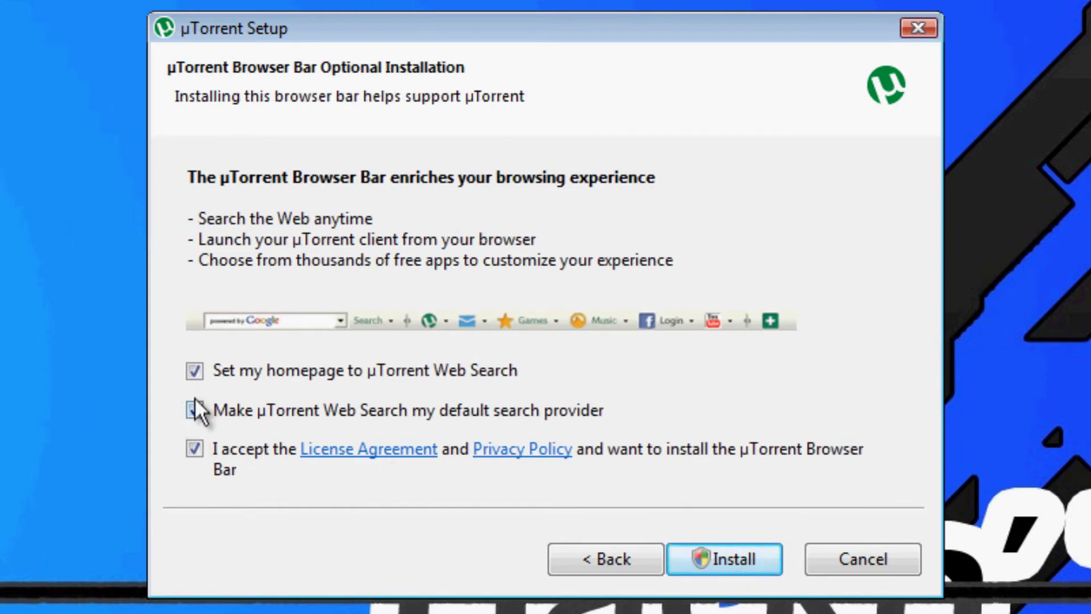
click(195, 449)
click(726, 553)
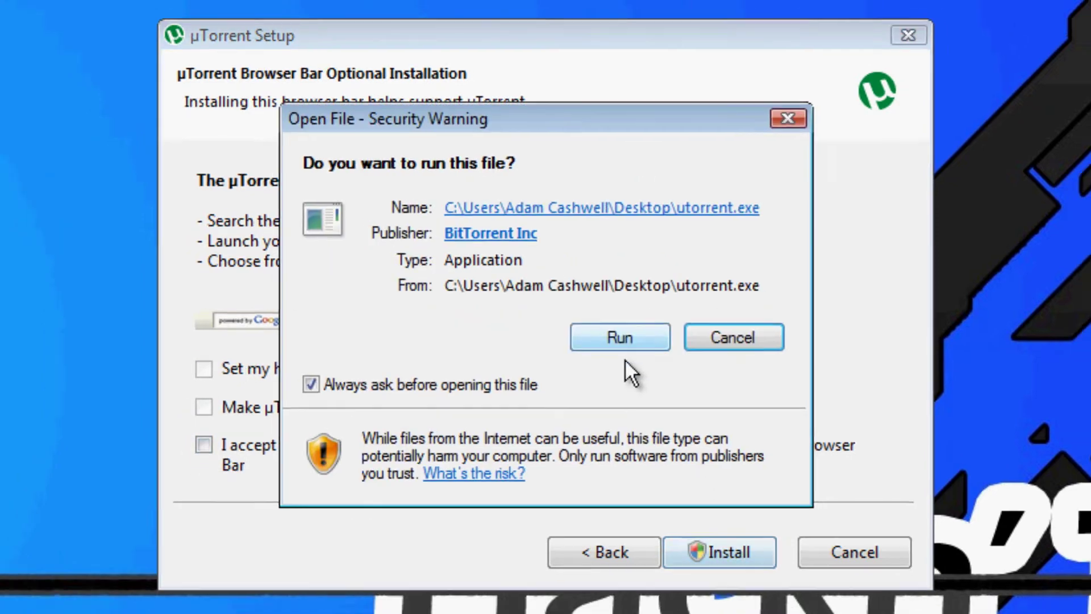
click(622, 338)
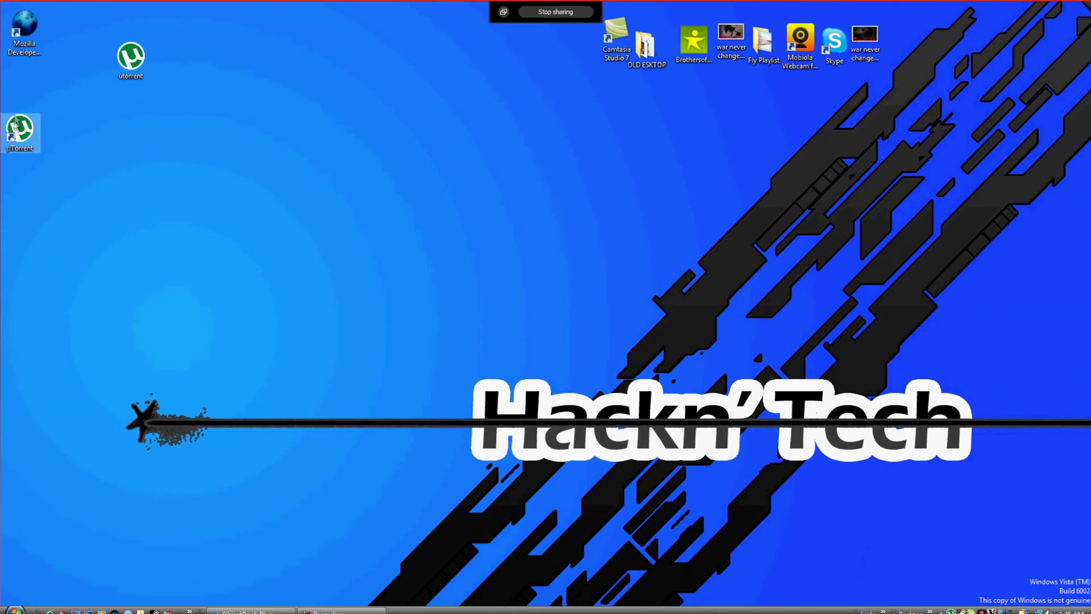
- Delete the utorrent.exe installer, place the µTorrent shortcut beside the browser icon, and launch it
drag(20, 130, 425, 130)
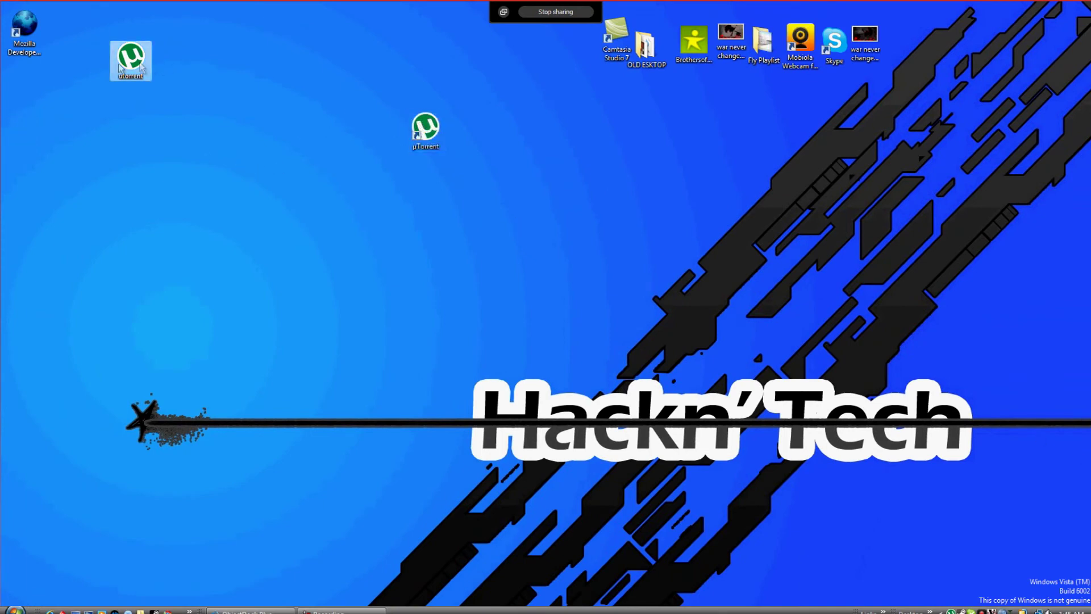
drag(130, 60, 30, 89)
drag(426, 128, 315, 64)
right_click(31, 86)
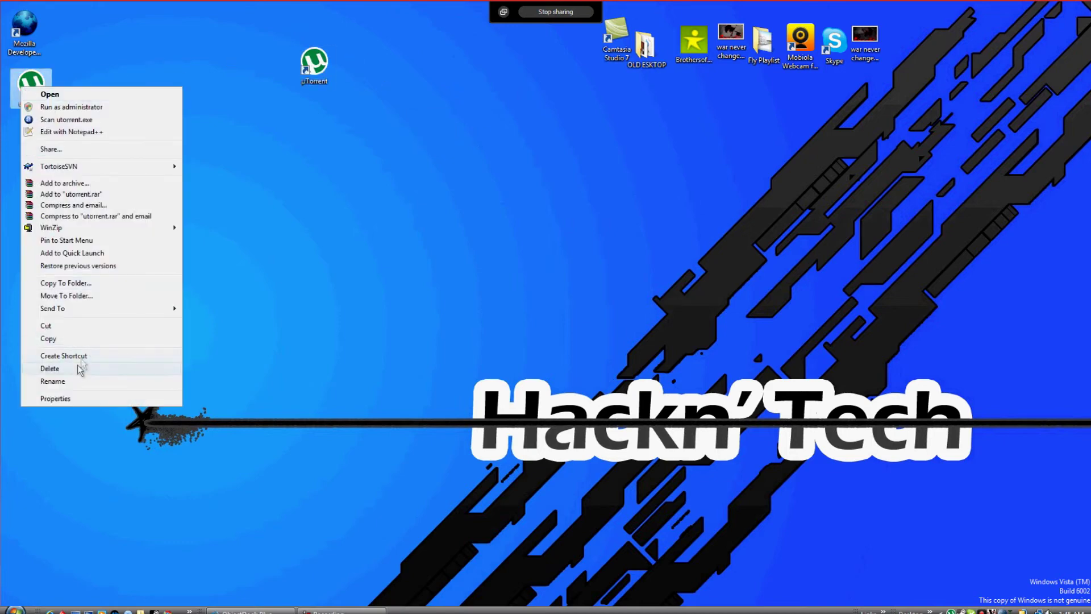
click(49, 369)
click(588, 363)
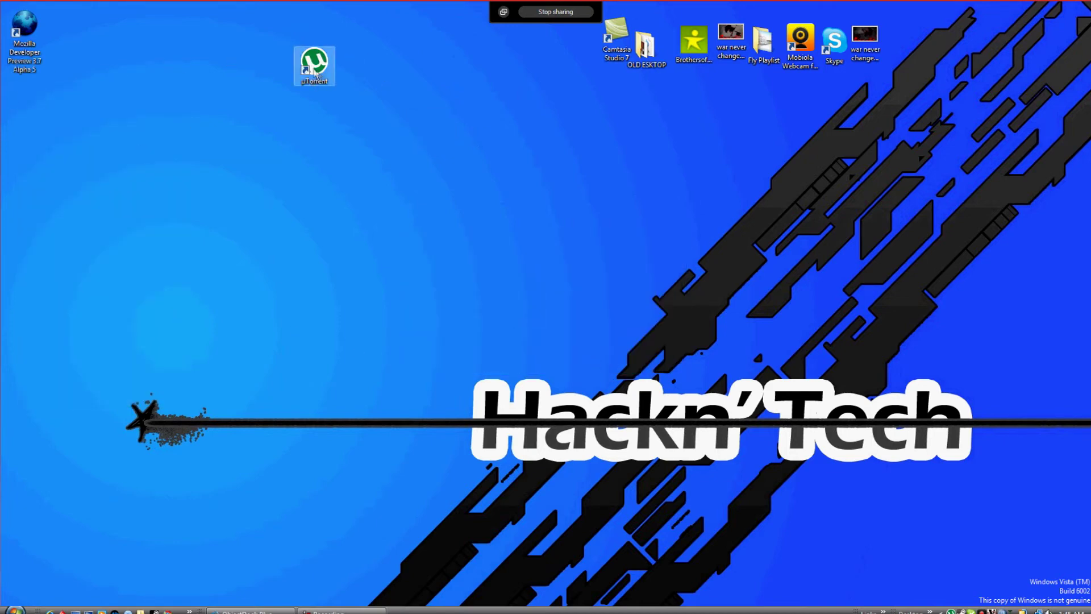
drag(314, 62, 77, 39)
double_click(77, 36)
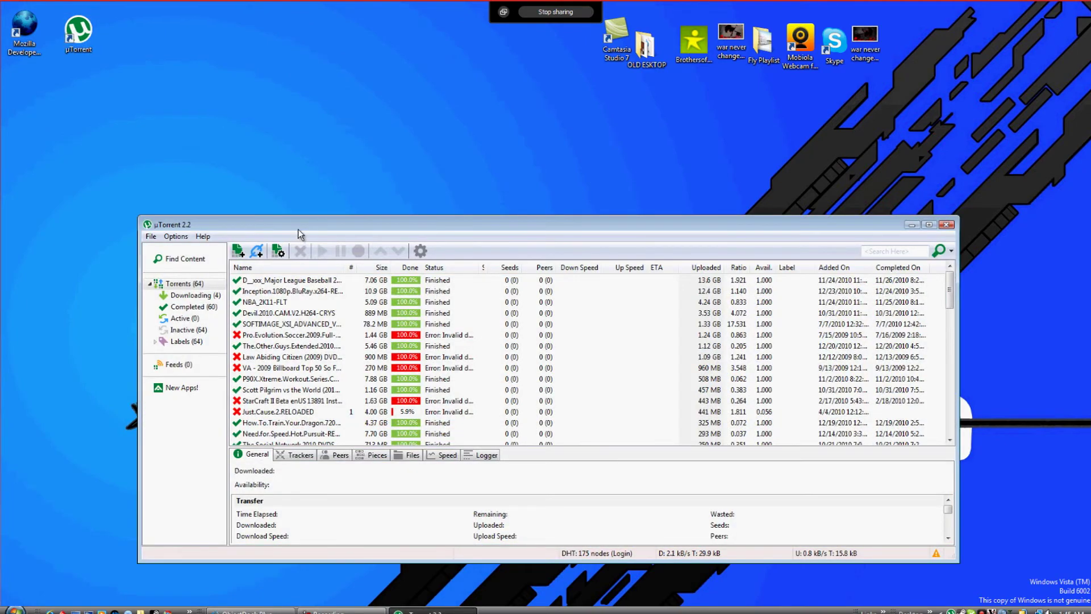
- Move the µTorrent 2.2 window up and left, then close it
drag(298, 230, 241, 139)
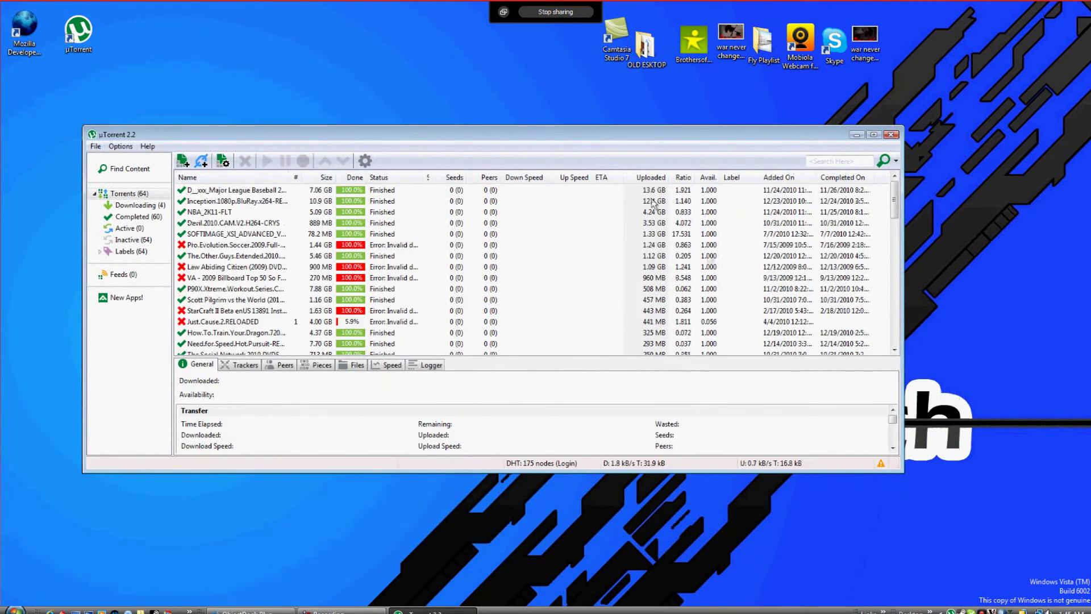
click(892, 136)
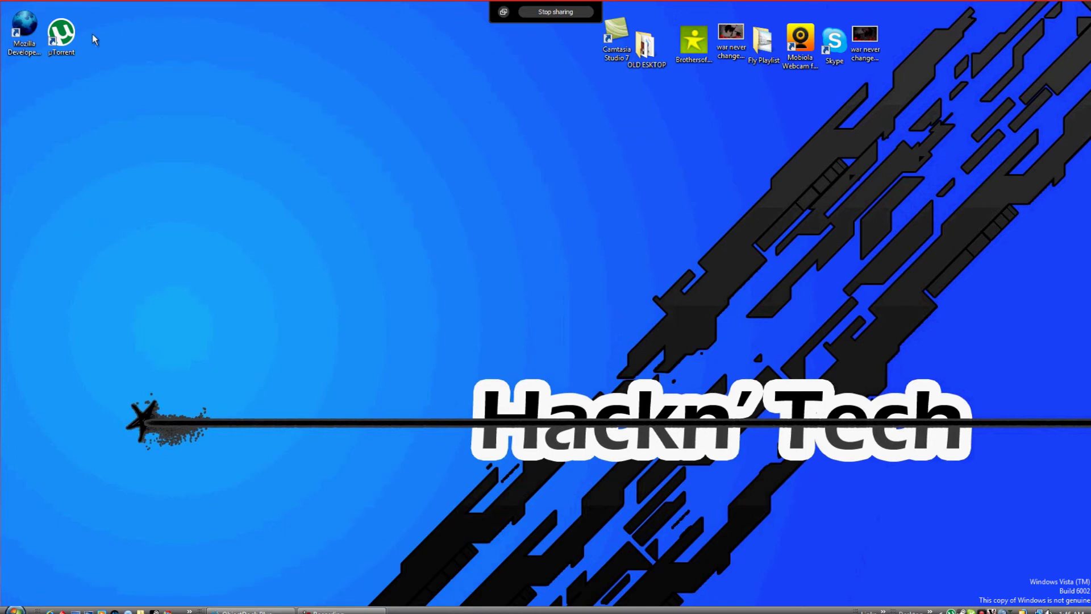
click(71, 39)
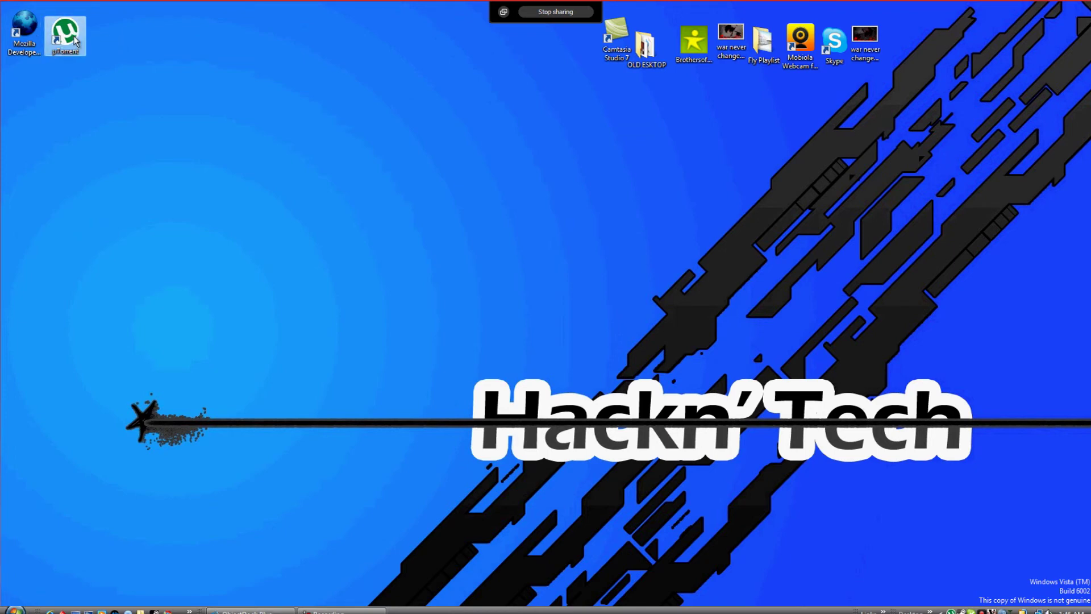
click(134, 40)
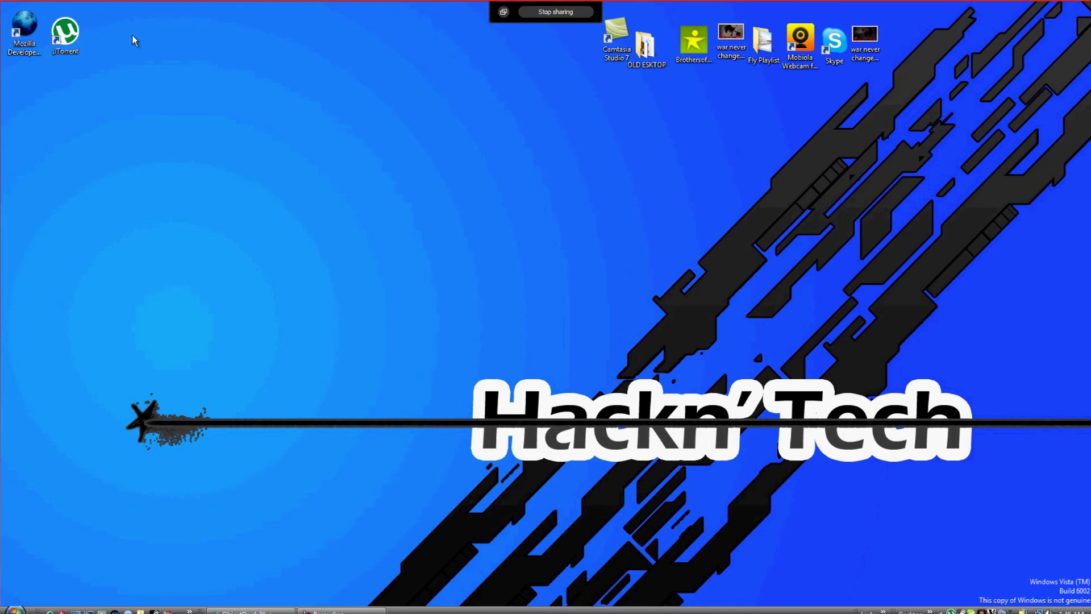